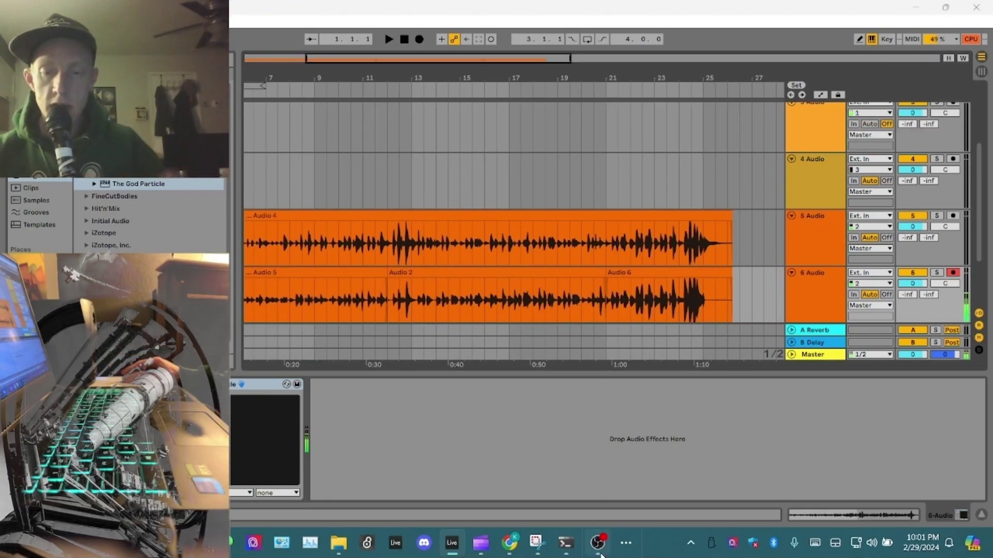
Step: Check the recording status in OBS and switch back to the Live arrangement
left_click(597, 543)
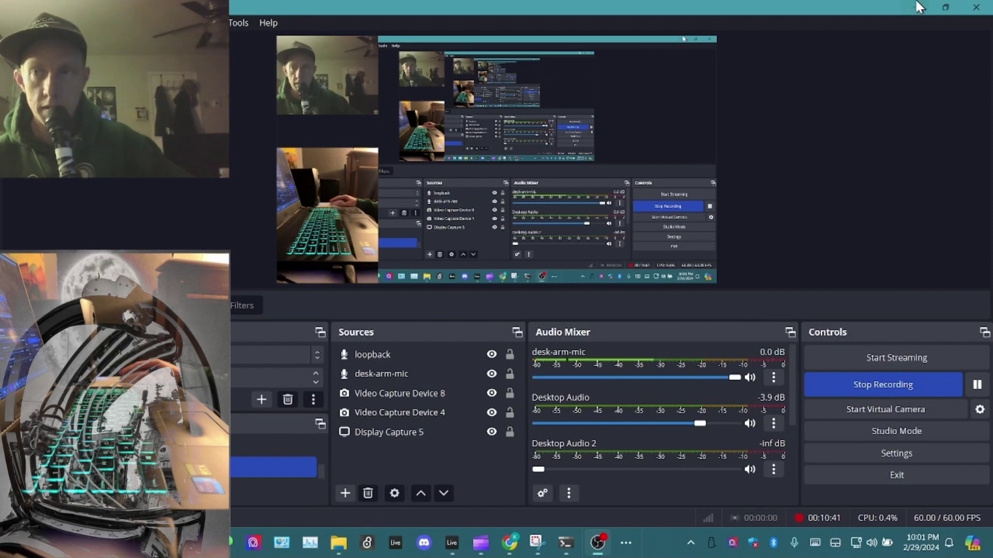
key("alt+Tab")
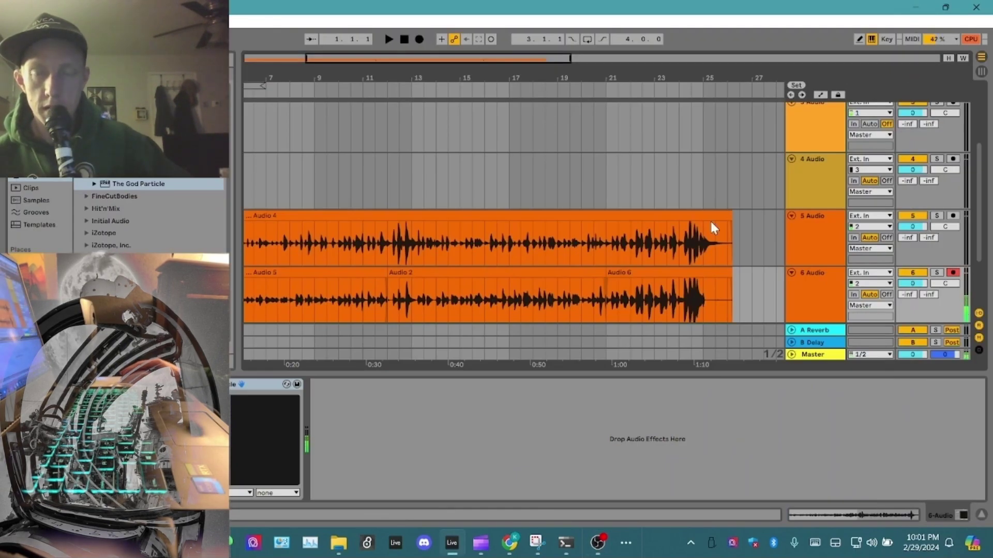
left_click(454, 217)
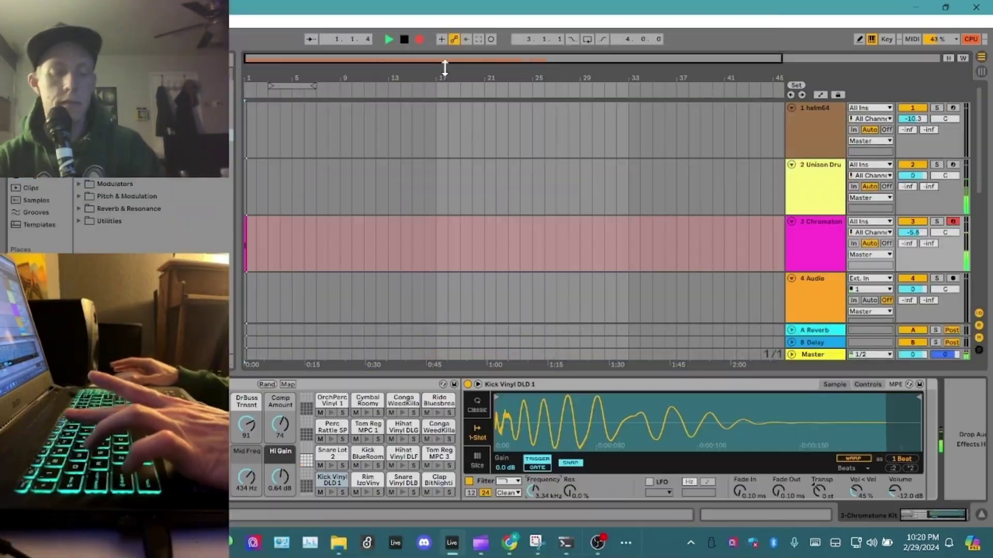
Step: Record a kick and clap pattern onto the Chromatone Kit track from bar 1
key("e")
key("e")
key("a")
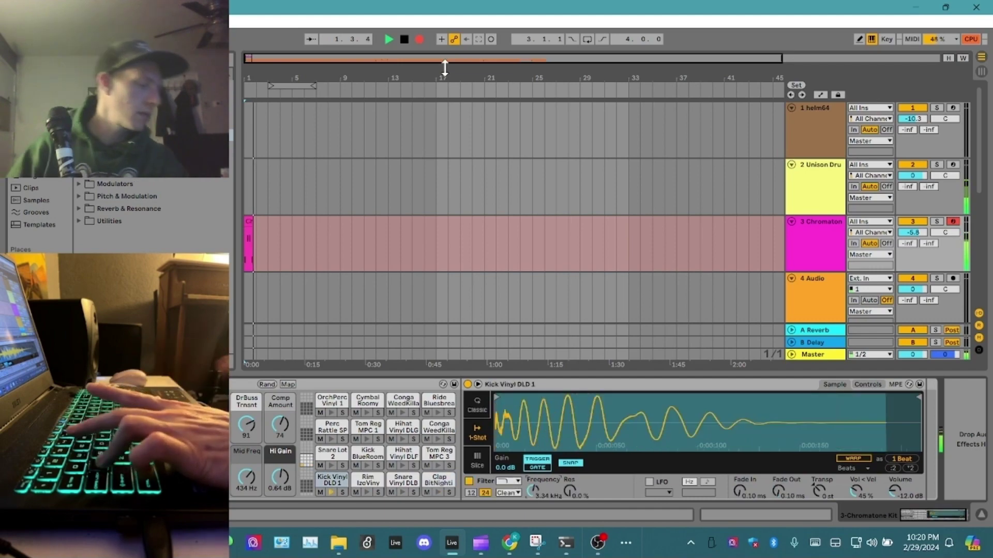
key("e")
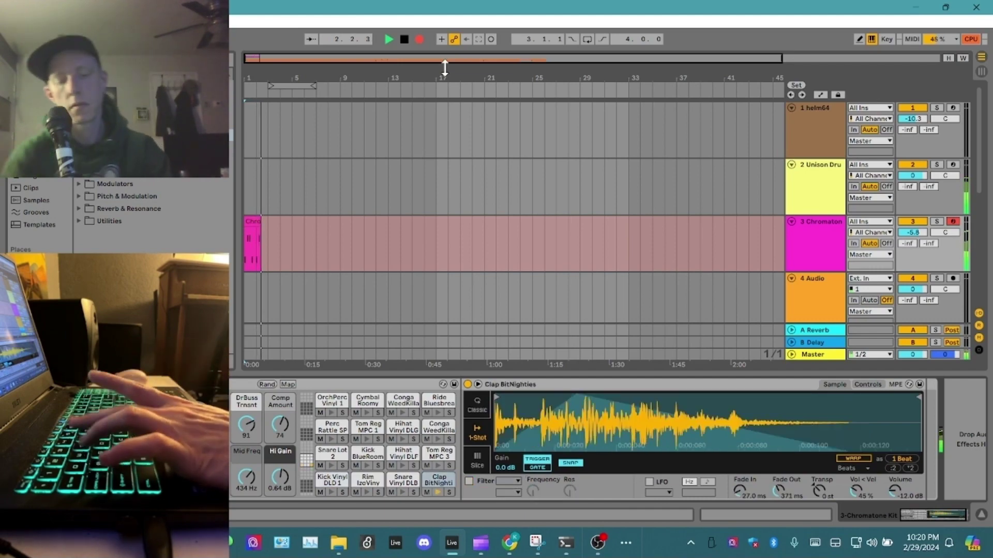
key("a")
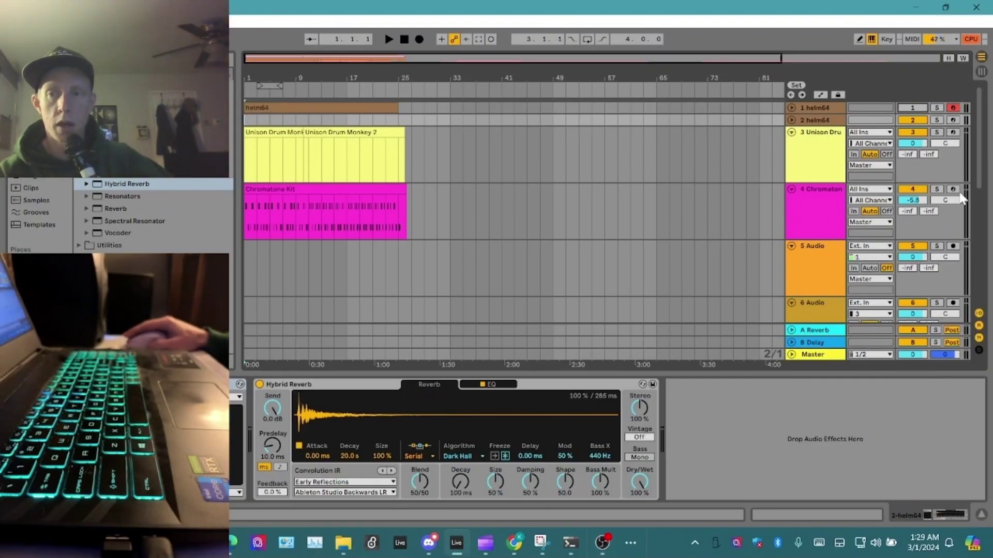
Step: Look over the captains_chair_17_gary_1 clips on tracks 9 and 10
left_click_drag(981, 155, 985, 281)
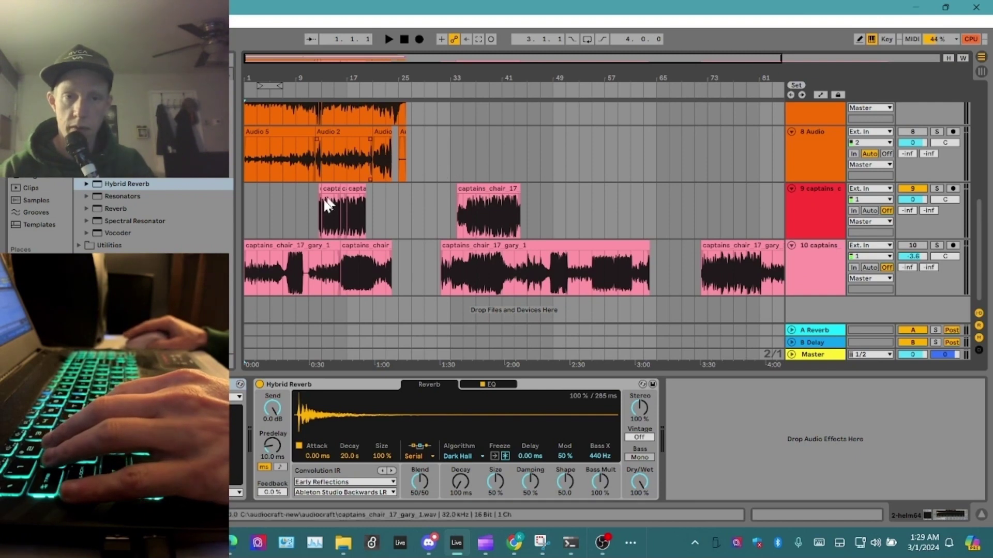
left_click(357, 213)
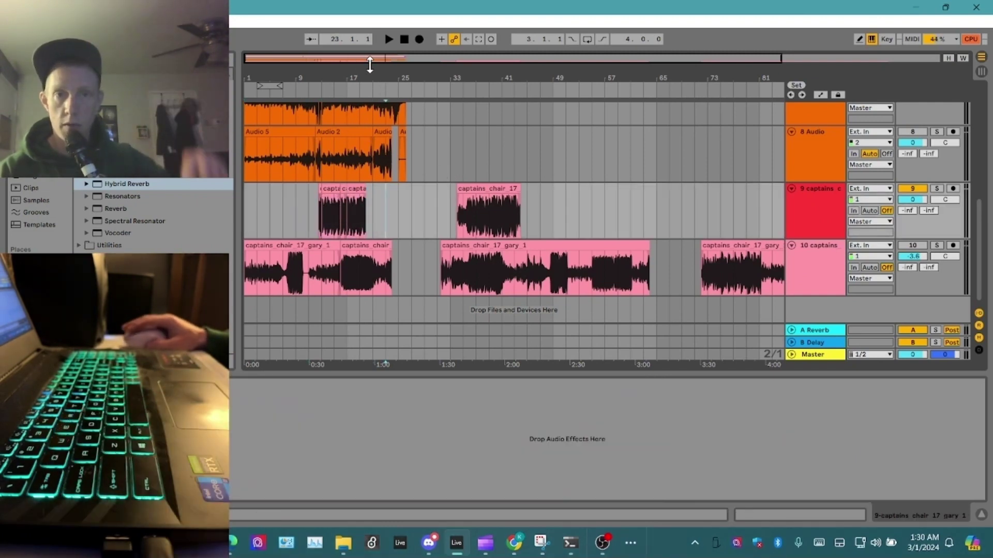
left_click_drag(979, 219, 973, 104)
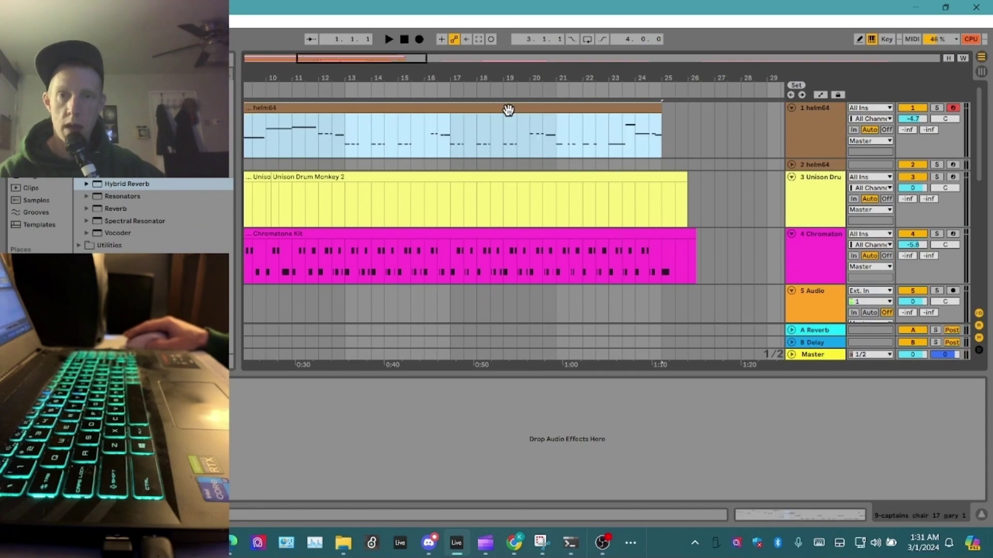
Step: Open the helm64 synth on track 1 and look through its preset browser
left_click(760, 136)
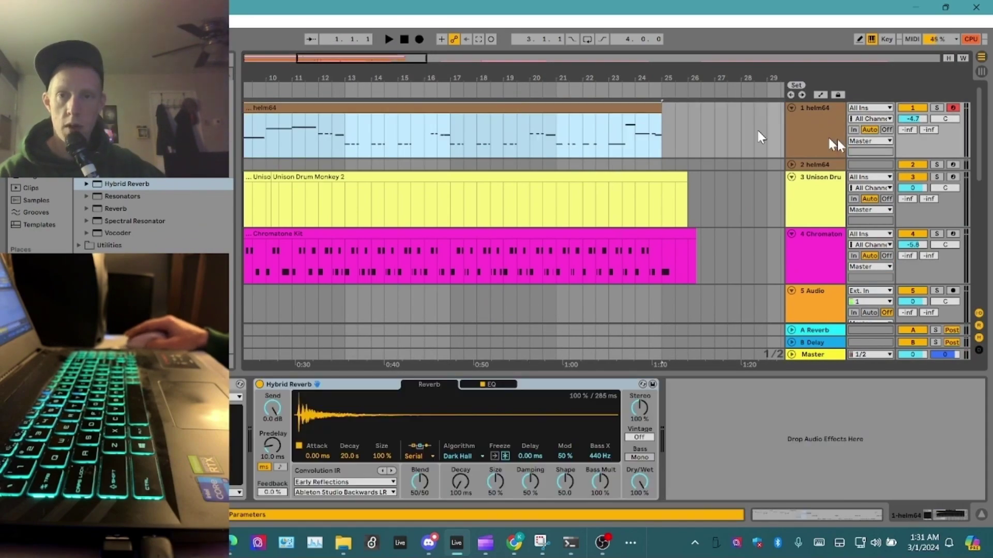
left_click(804, 132)
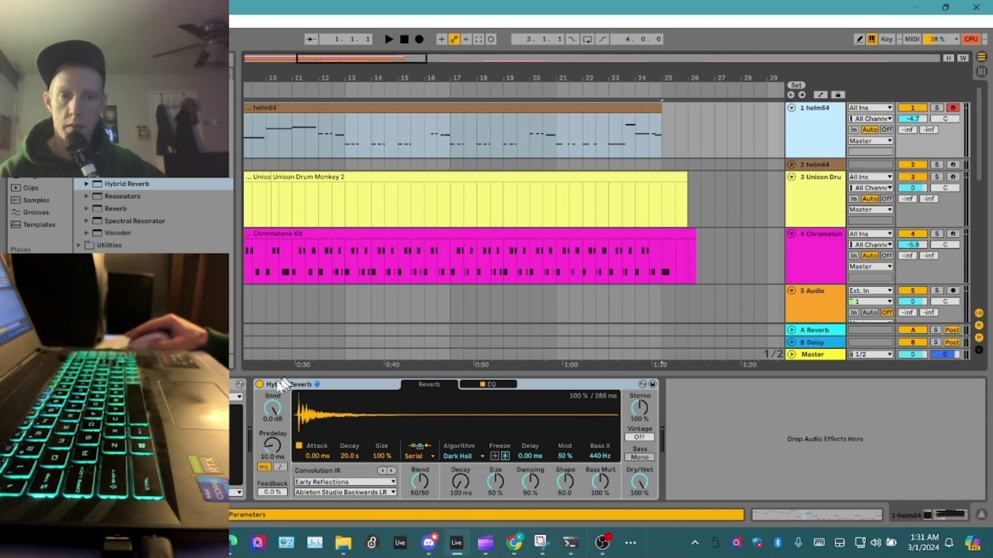
left_click(260, 384)
left_click(166, 384)
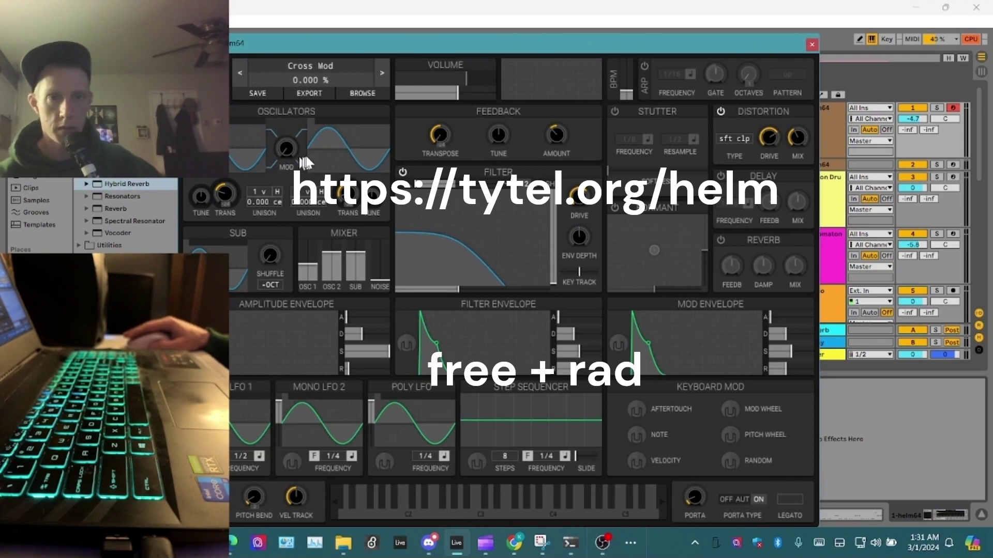
left_click(360, 93)
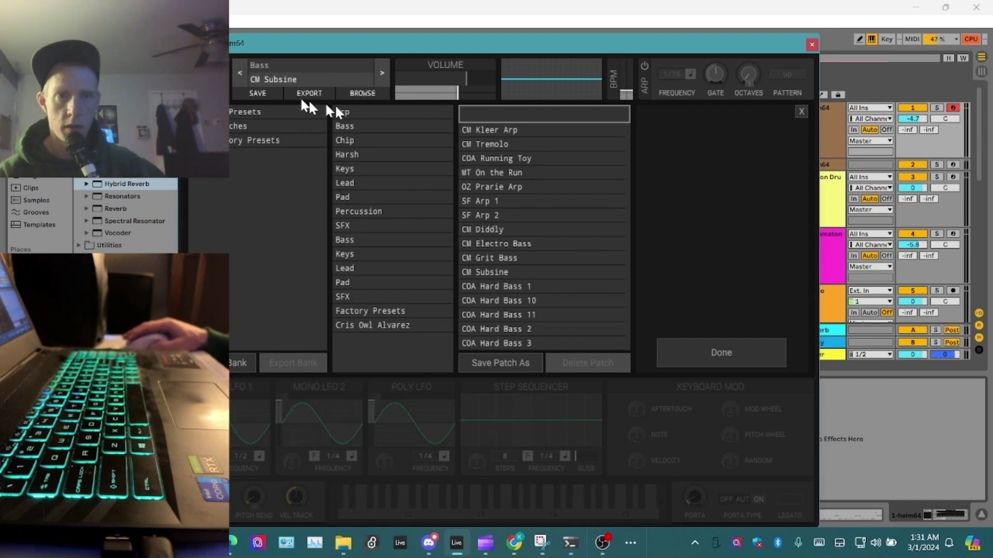
left_click(362, 96)
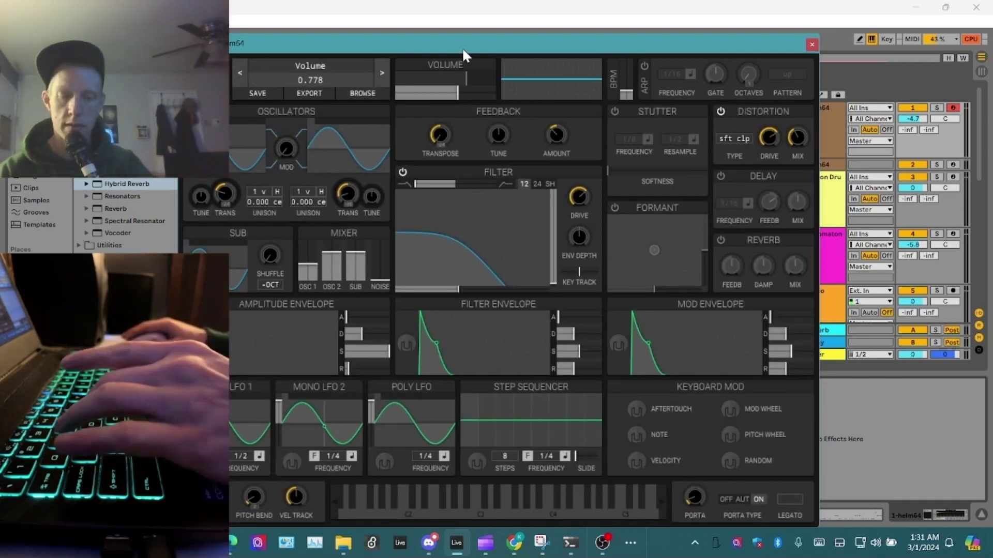
Step: Set Helm's oscillator feedback amount to about -63.2% while playing a test note
key("d")
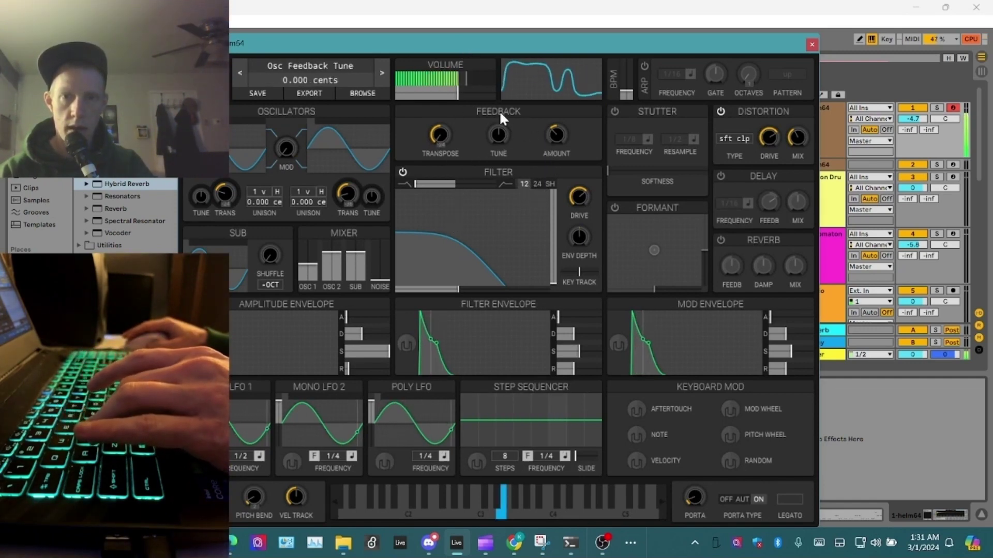
left_click_drag(544, 133, 560, 171)
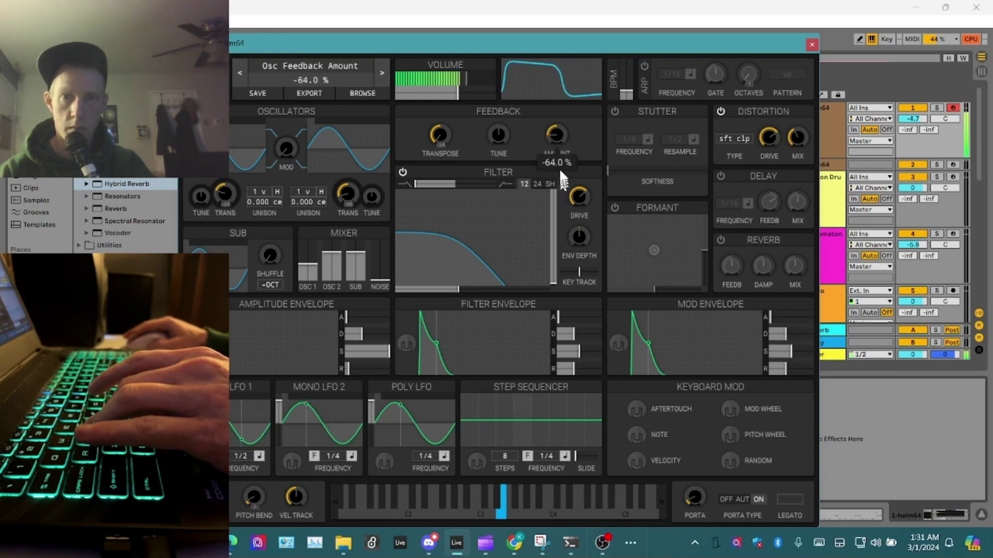
mouse_move(557, 136)
left_mouse_down()
mouse_move(564, 30)
mouse_move(561, 147)
left_mouse_up()
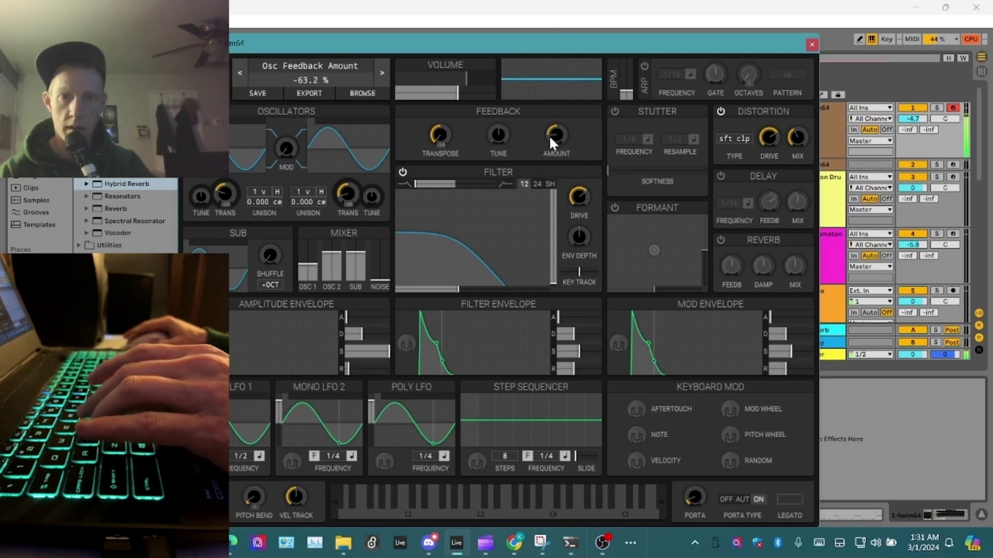
Step: Reshape Helm's filter curve to a higher cutoff with a resonant peak while auditioning notes
left_click_drag(520, 252, 489, 251)
key("d")
key("d")
key("d")
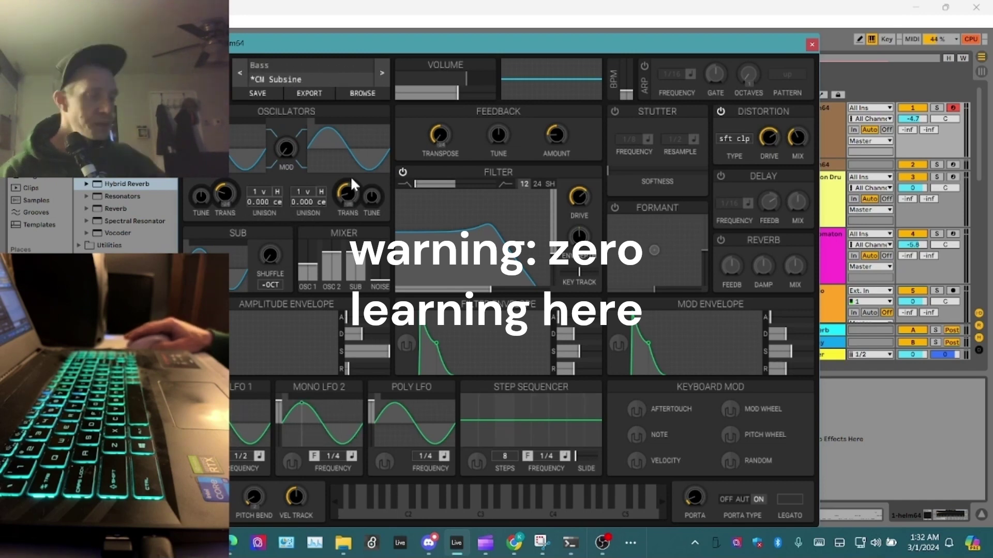
Step: Adjust the second oscillator's transpose slightly in Helm and audition the bass sound
key("d")
mouse_move(349, 191)
left_mouse_down()
mouse_move(330, 2)
mouse_move(351, 6)
mouse_move(337, 95)
mouse_move(347, 194)
left_mouse_up()
key("d")
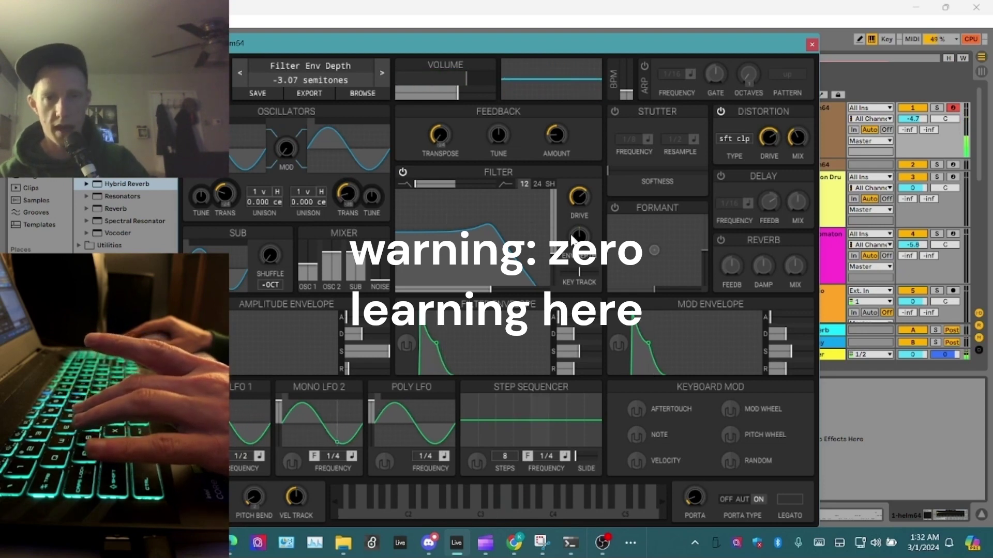
key("d")
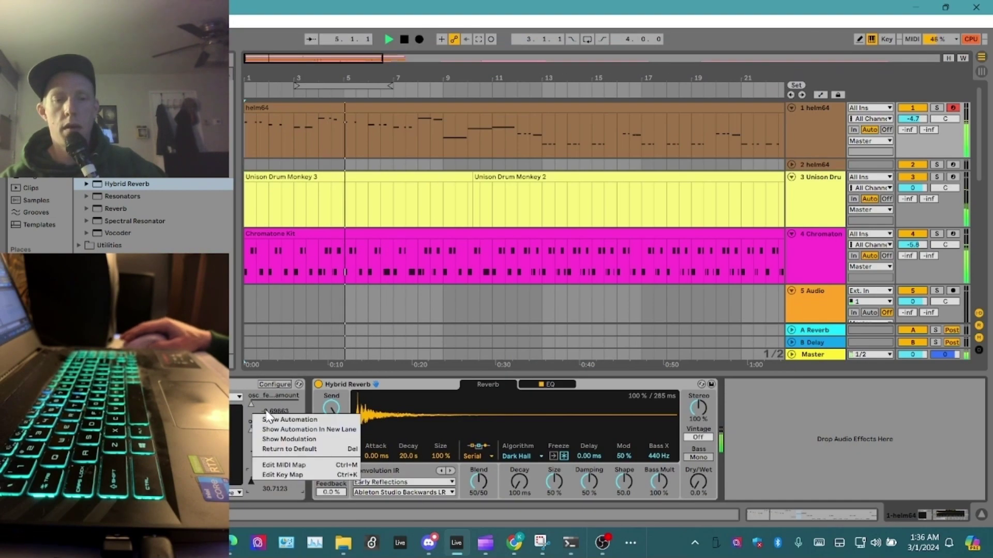
Step: Show the cutoff automation on the first helm64 track and draw a gradual rise from bar 5 to about bar 13
left_click(266, 419)
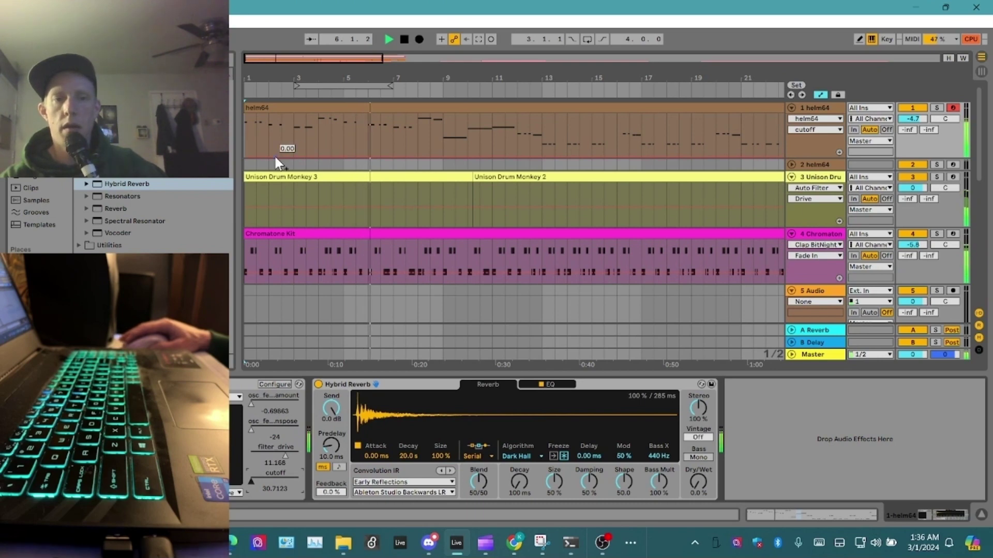
left_click(244, 157)
left_click(343, 157)
left_click_drag(343, 157, 541, 151)
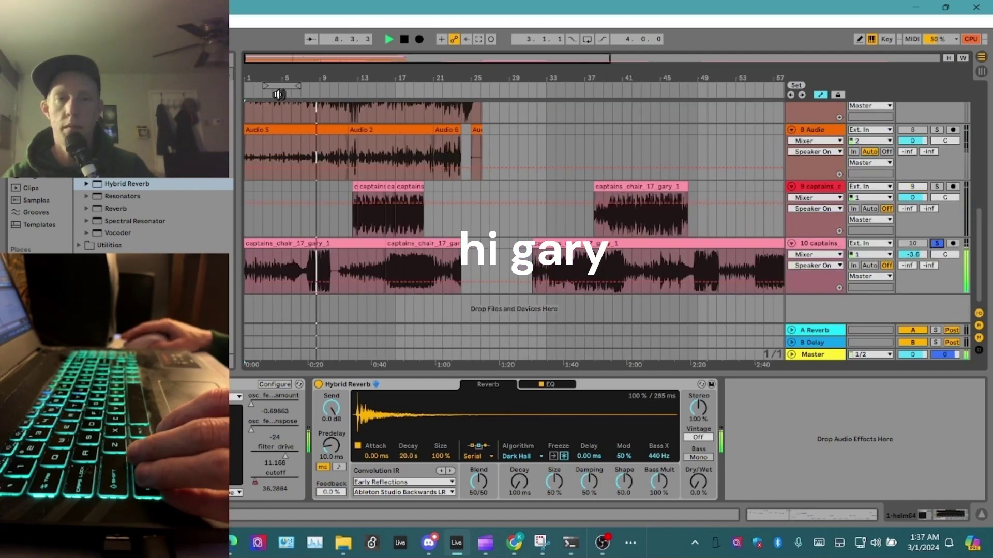
Step: Move the loud section around bar 8 of track 10's clip to bar 3 on track 9 and set its warp mode to Complex
left_click(310, 288)
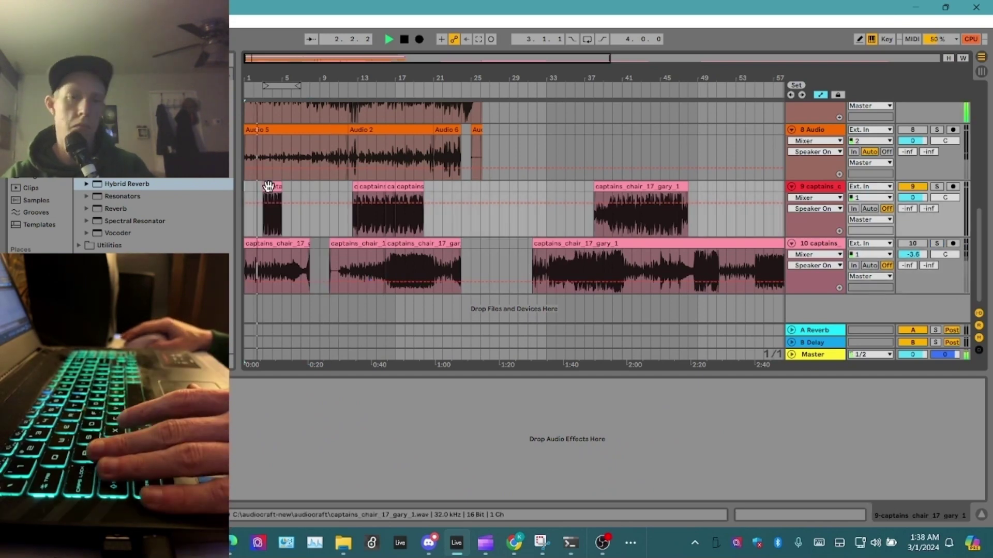
double_click(266, 187)
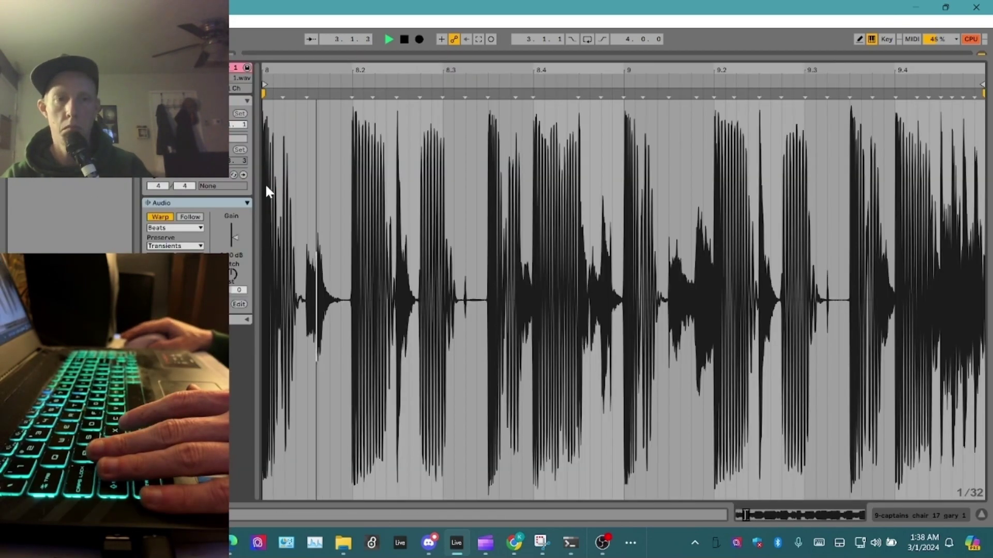
left_click(165, 228)
left_click(161, 277)
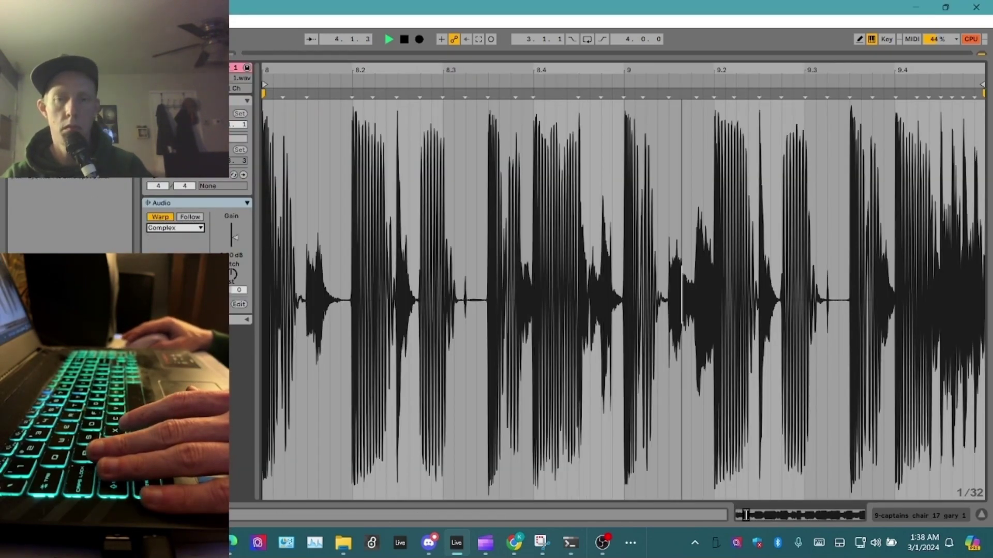
left_click(888, 516)
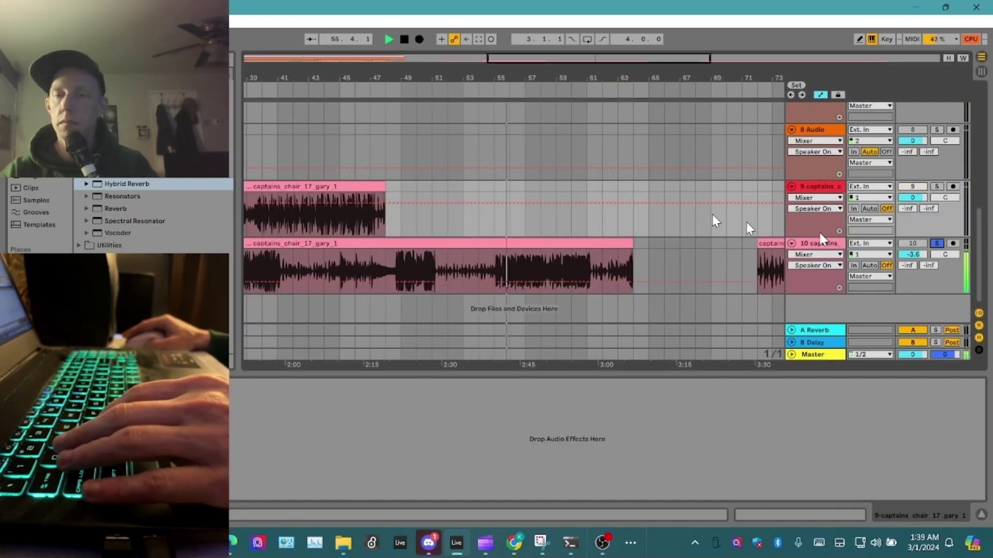
Step: Split the captains_chair_17_gary_1 clip on track 10 at about bar 58 and again near bar 61
left_click(495, 260)
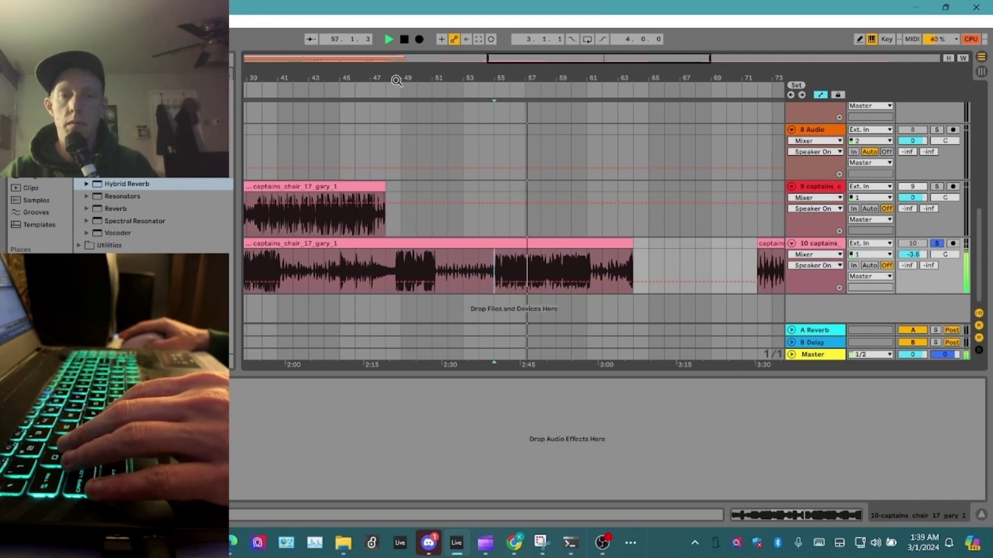
mouse_move(548, 58)
left_mouse_down()
mouse_move(455, 59)
mouse_move(536, 64)
left_mouse_up()
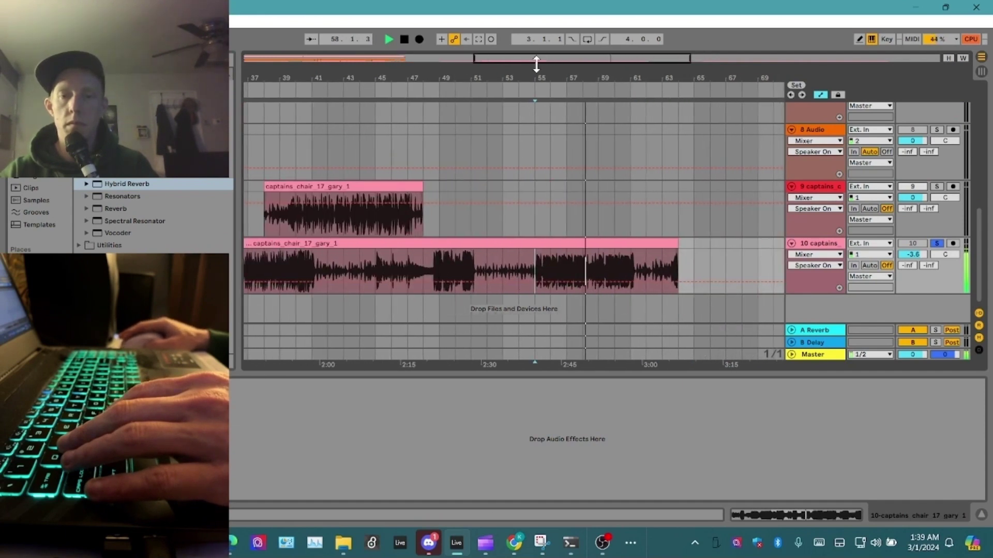
left_click(583, 279)
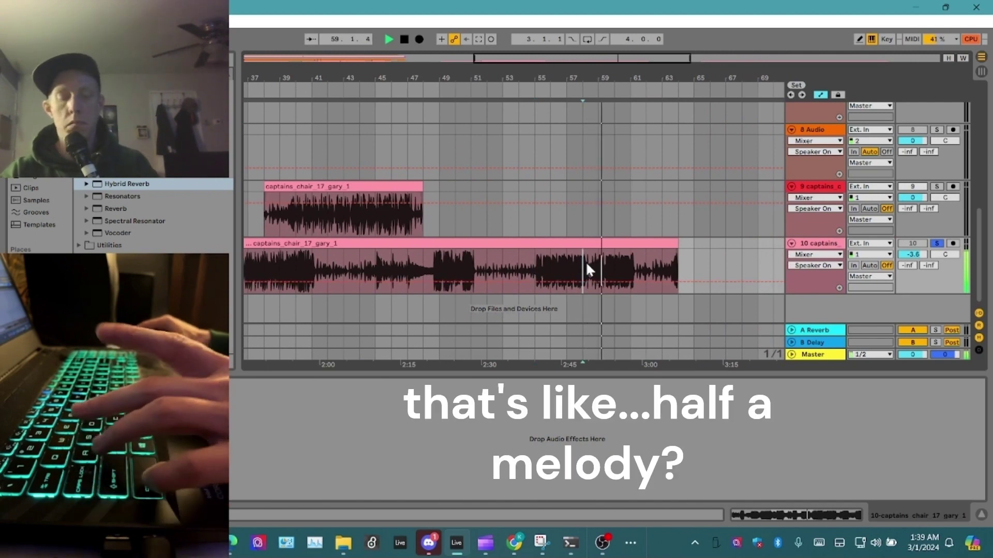
key("ctrl+e")
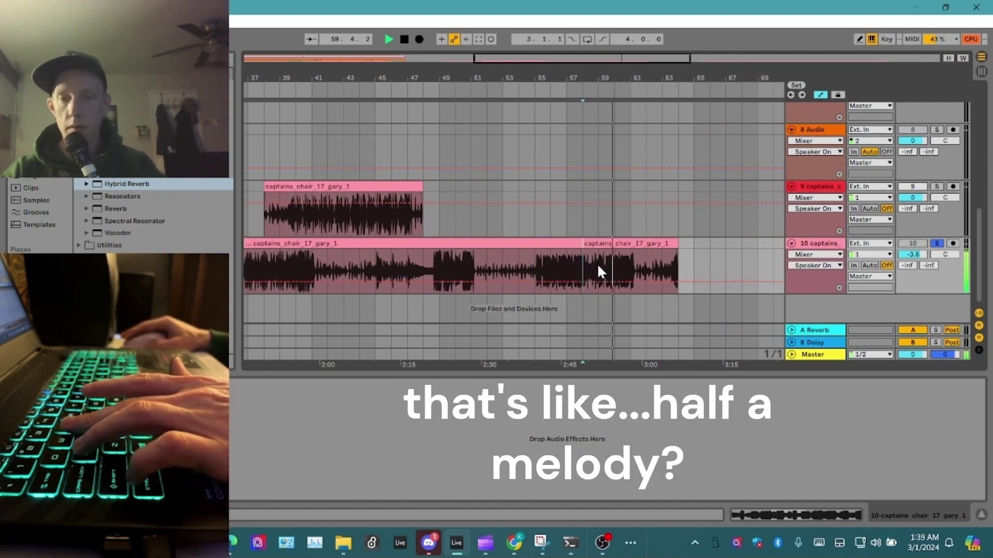
key("ctrl+e")
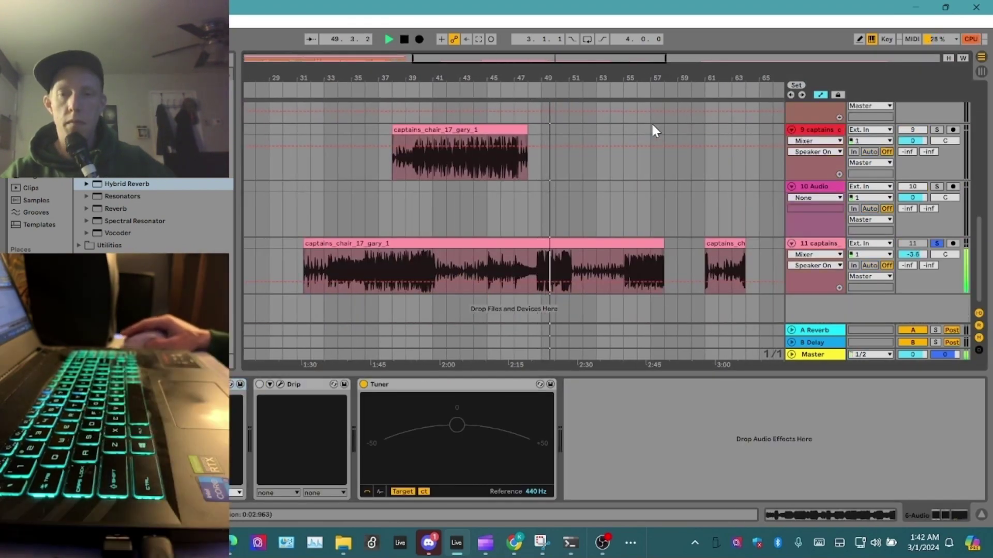
Step: Split the last captains_chair_17_gary_1 clip on track 11 at bar 87, where its loud section starts
left_click_drag(597, 58, 658, 62)
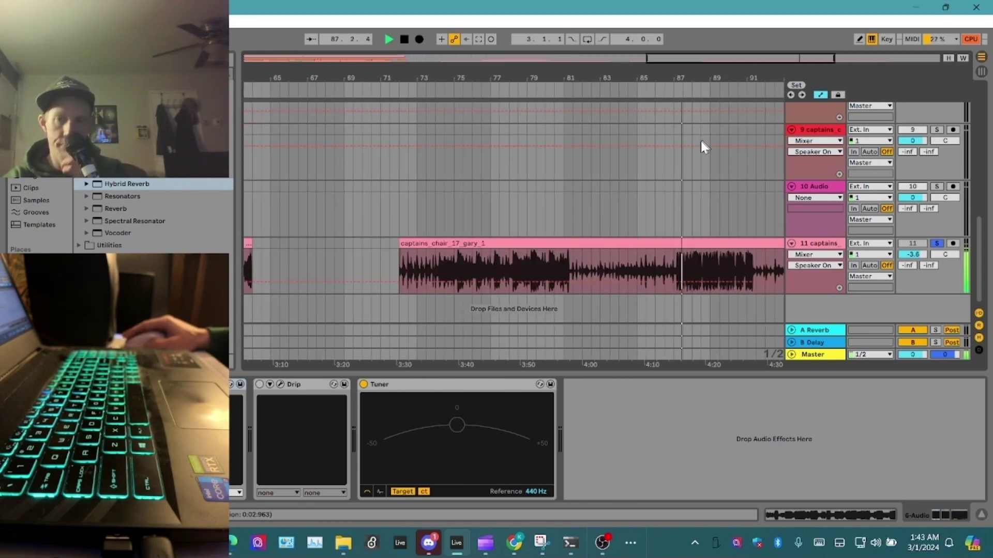
left_click_drag(661, 61, 750, 62)
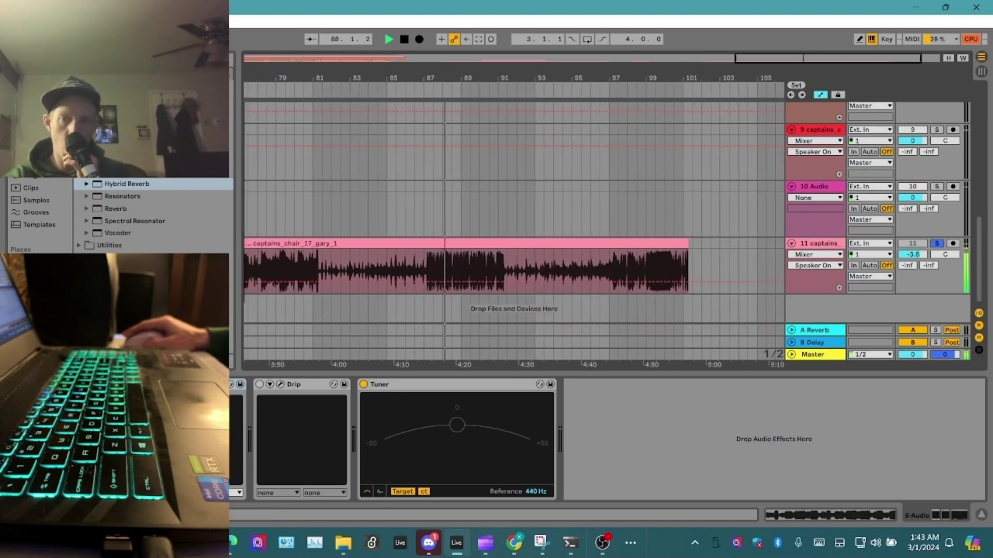
left_click(424, 258)
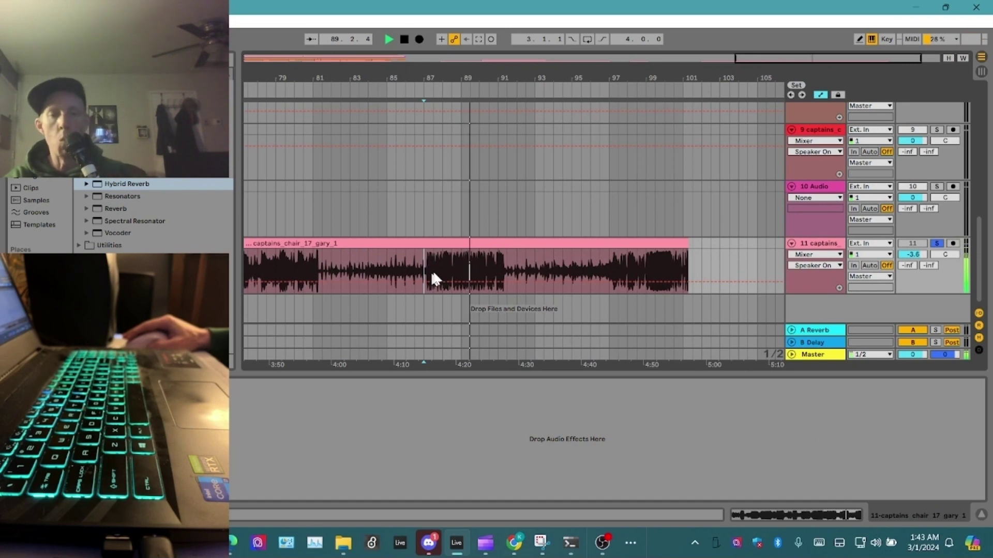
key("ctrl+e")
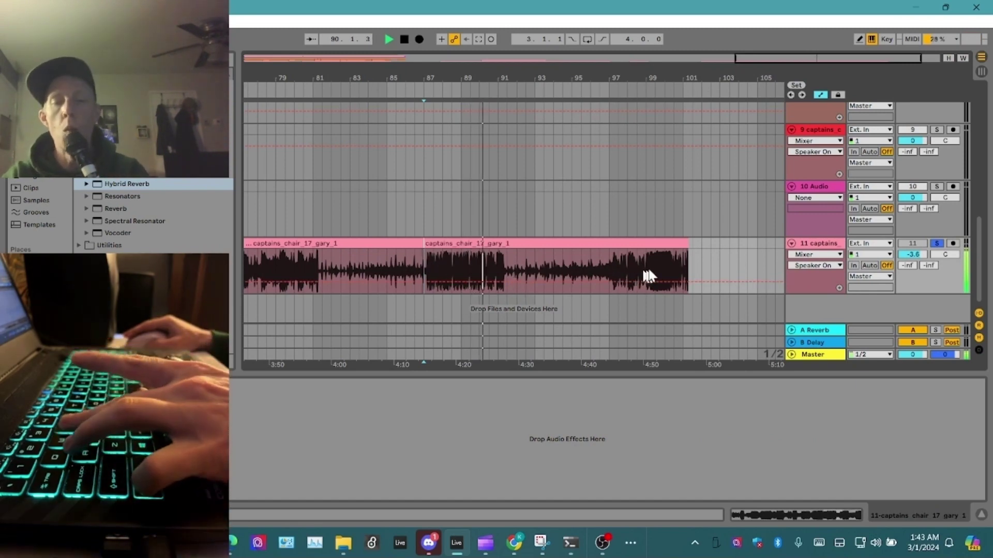
Step: Split the captains_chair_17_gary_1 clip on track 11 at about bar 91 and move the loud section from bar 87 up to track 10
left_click(507, 266)
key("ctrl+e")
left_click_drag(451, 243, 452, 224)
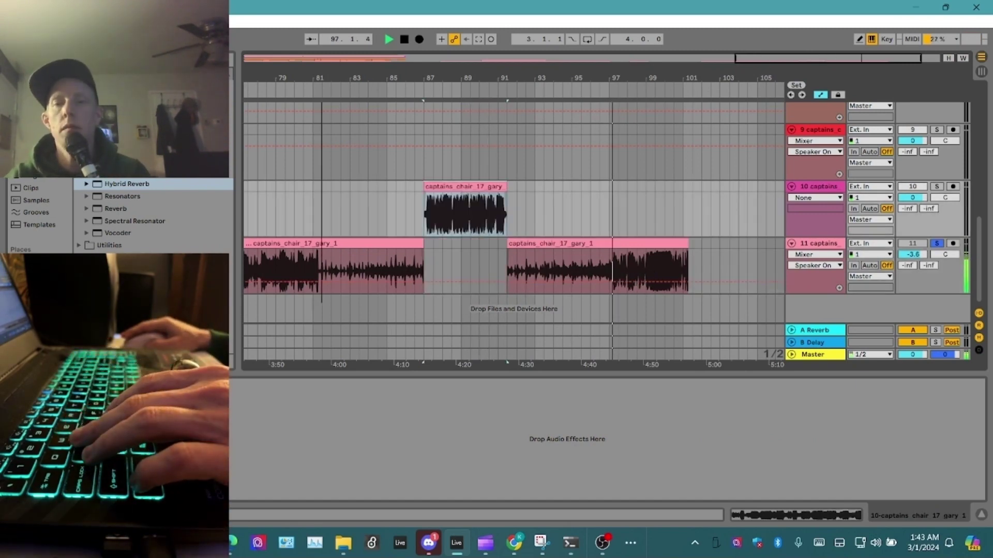
Step: Split the captains_chair_17_gary_2 clip on track 11 near bar 10 and move its first part to about bar 19 on track 10
left_click_drag(827, 58, 343, 60)
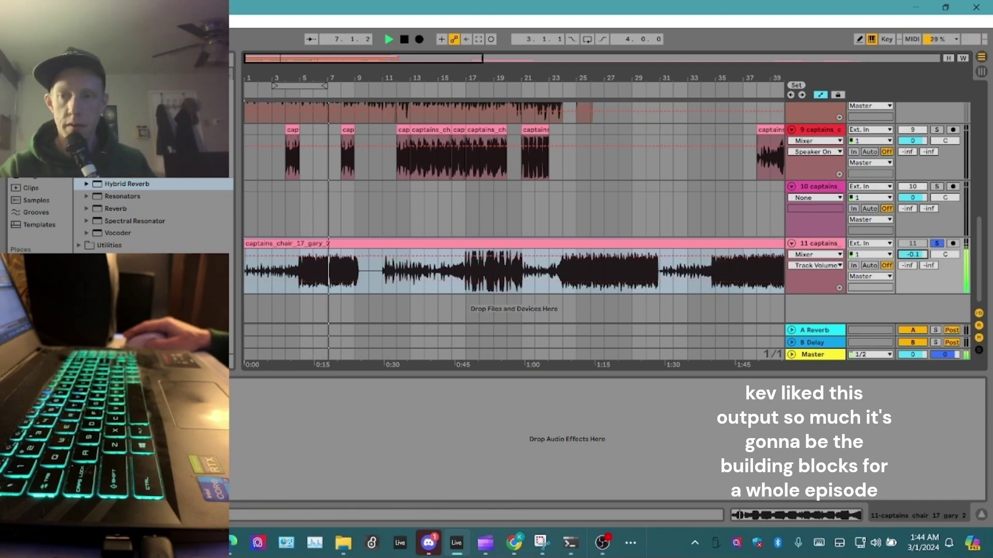
left_click(368, 275)
key("ctrl+e")
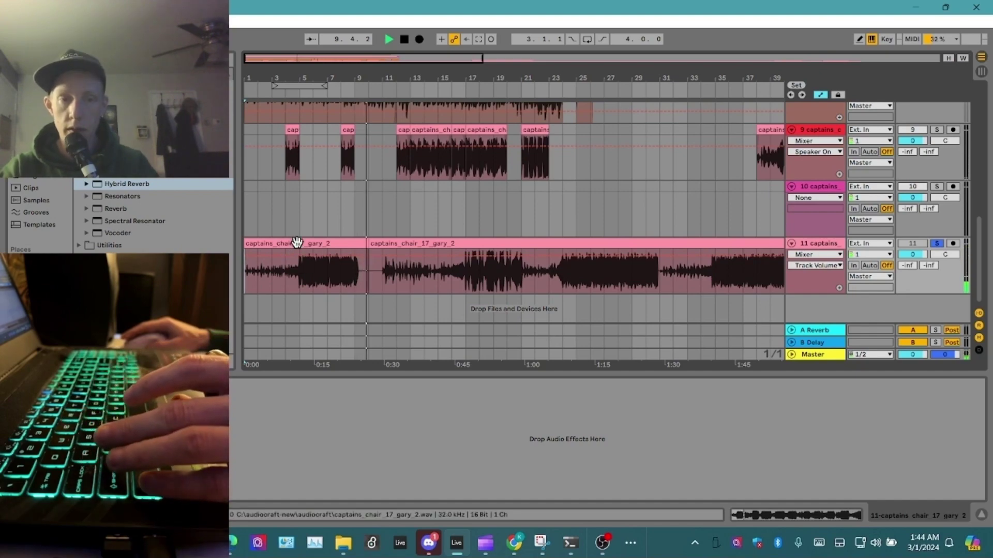
left_click_drag(297, 242, 667, 181)
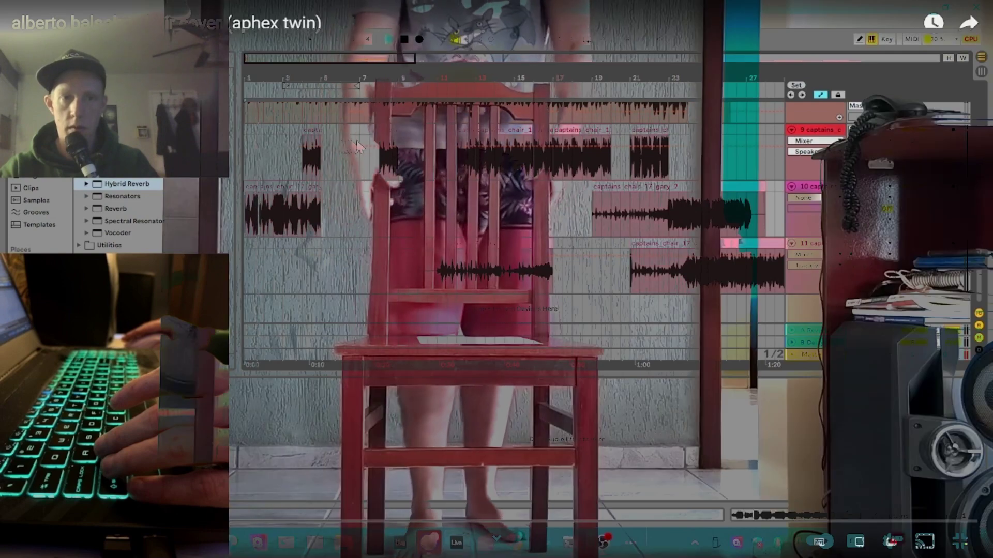
Step: Open the captains_chair_17_gary_1 clip that starts at bar 38 on track 9
mouse_move(980, 256)
left_mouse_down()
mouse_move(981, 217)
mouse_move(985, 252)
left_mouse_up()
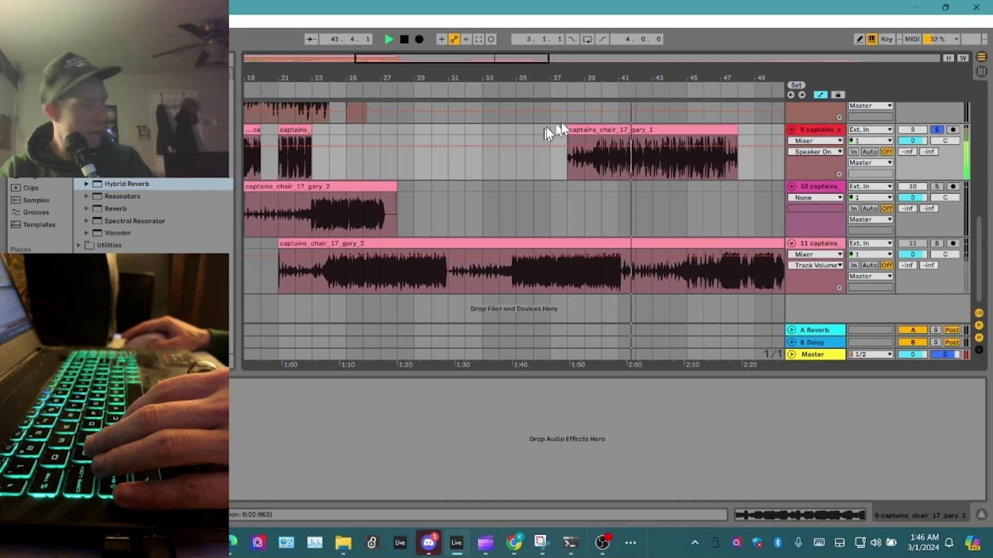
left_click_drag(469, 58, 492, 59)
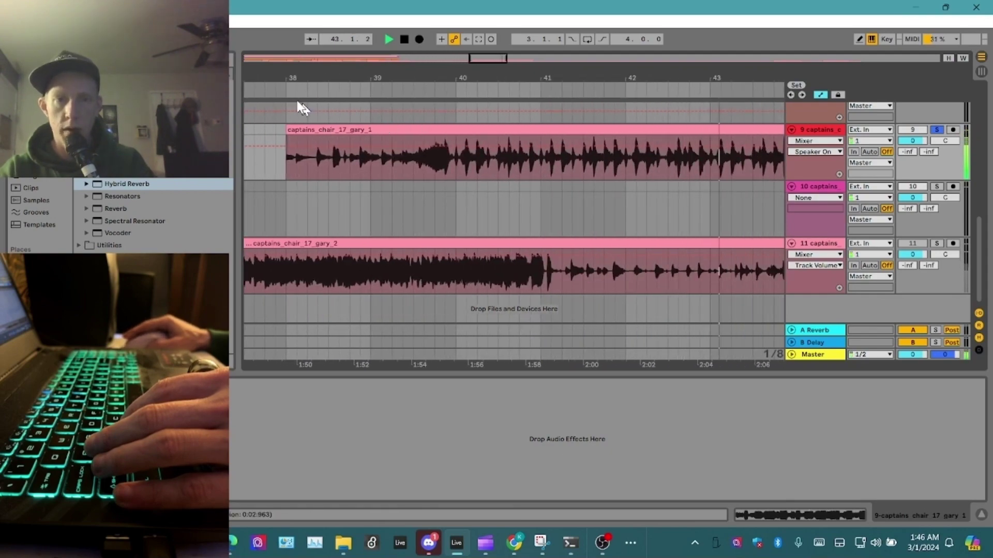
double_click(408, 129)
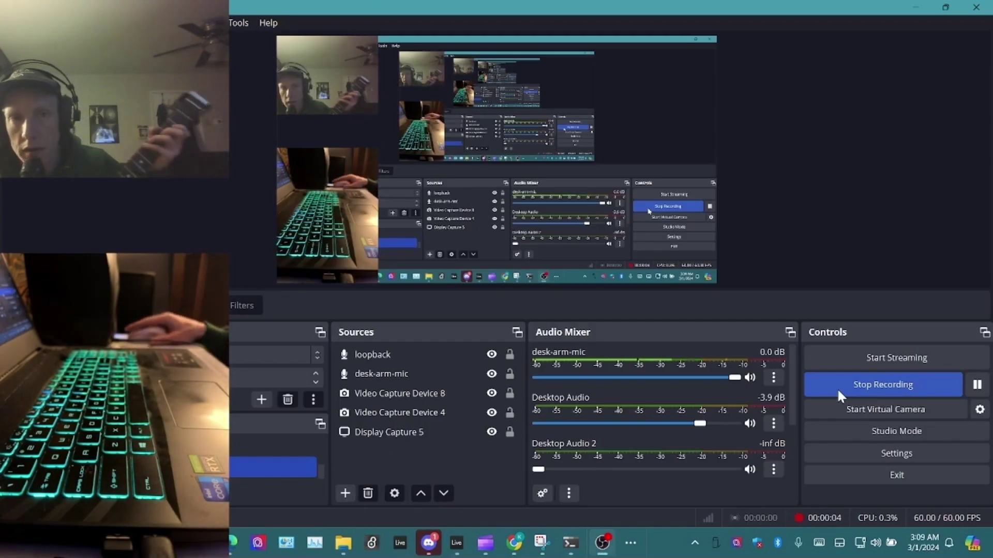
Step: Switch from OBS to Ableton Live and record guitar takes on audio tracks 10 and 9 from about bars 18 and 20
left_click(602, 543)
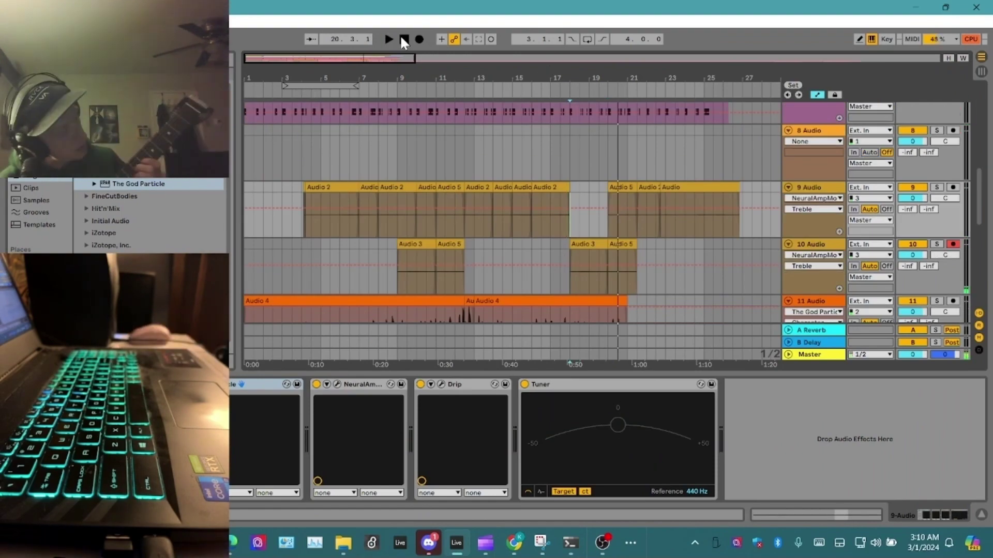
left_click(418, 40)
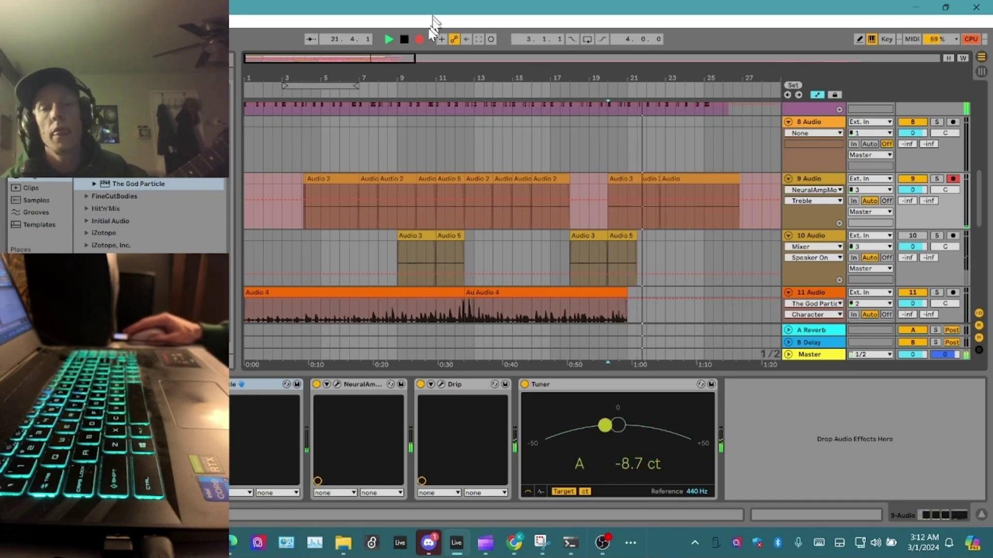
left_click(405, 40)
left_click(420, 41)
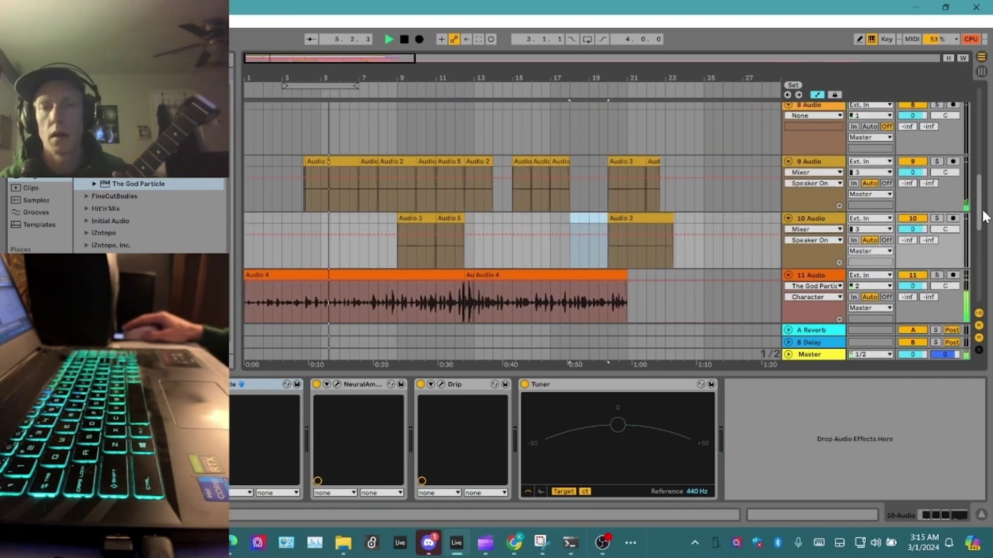
Step: Step through the ValhallaSpaceModulator presets on track 10, moving on from ShallowFlangeUp, and close the plug-in window
left_click_drag(982, 210, 991, 255)
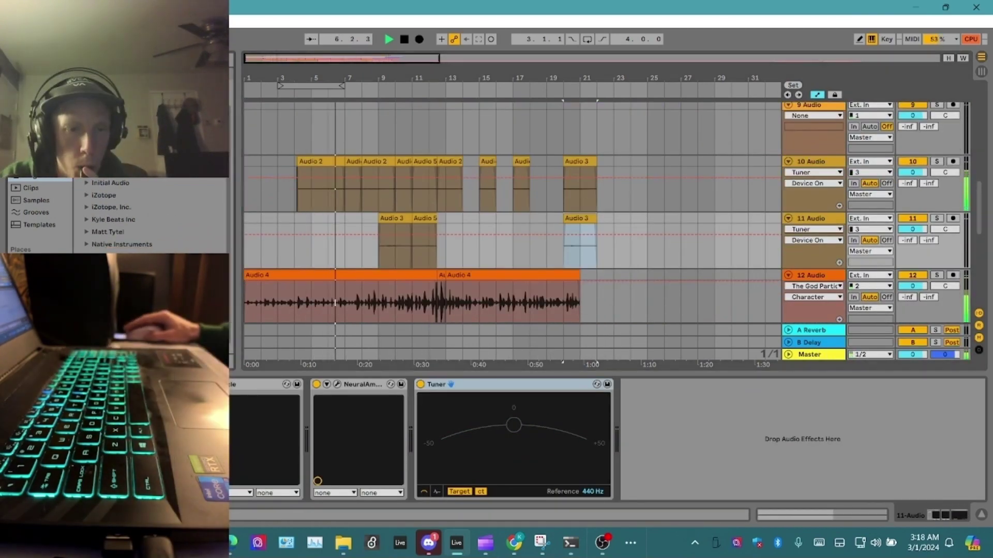
left_click(567, 398)
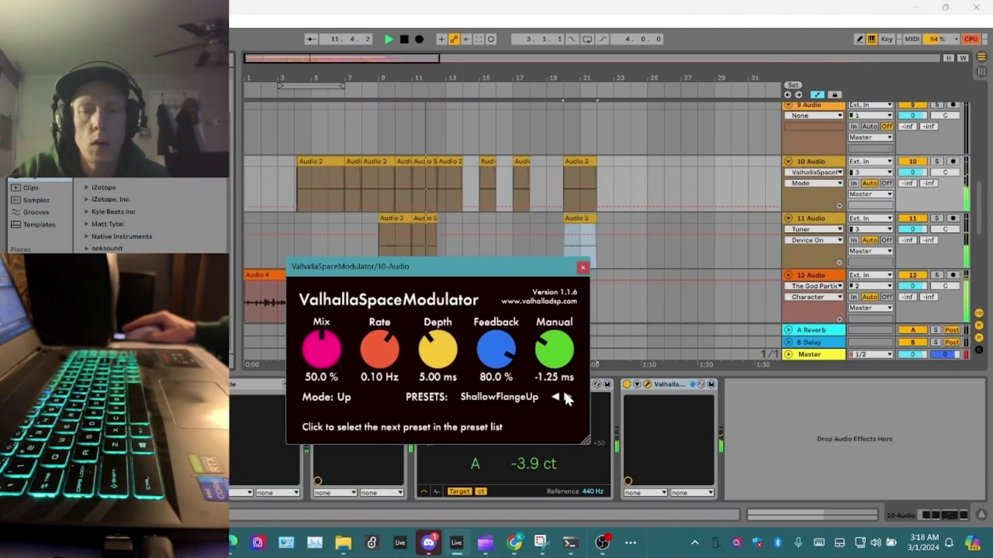
left_click(569, 398)
left_click(583, 267)
right_click(674, 383)
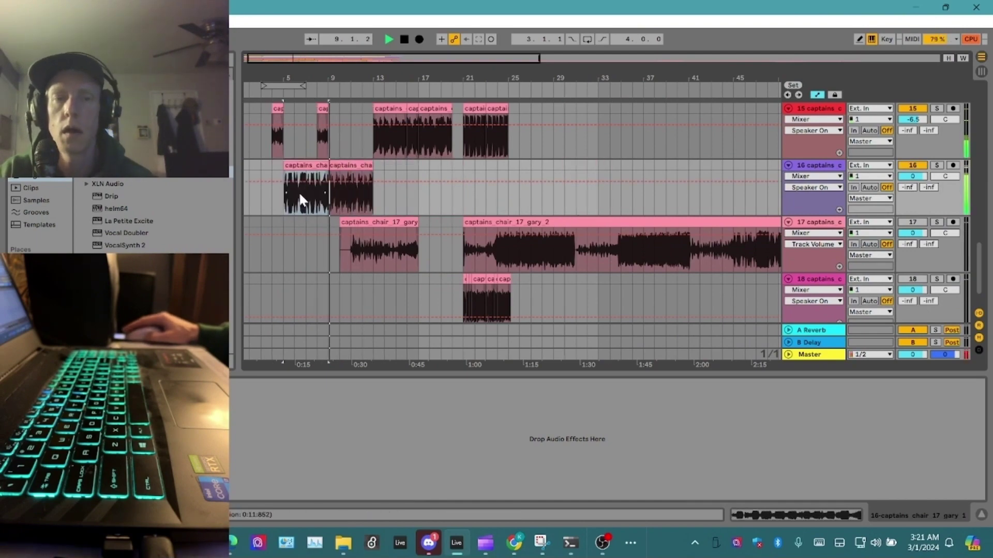
Step: Insert a new audio track below track 16 and move the captains_chair clip at bars 5 to 9 down onto it
left_click_drag(327, 167, 314, 222)
right_click(820, 165)
left_click(860, 300)
left_click(912, 279)
mouse_move(978, 267)
left_mouse_down()
mouse_move(978, 158)
mouse_move(978, 272)
mouse_move(979, 260)
left_mouse_up()
left_click(916, 138)
Step: Duplicate the captains_chair clip at bar 5 on the new track 17 so the copy fills bars 9 to 13
double_click(350, 107)
left_click(302, 165)
key("ctrl+d")
left_click(302, 167)
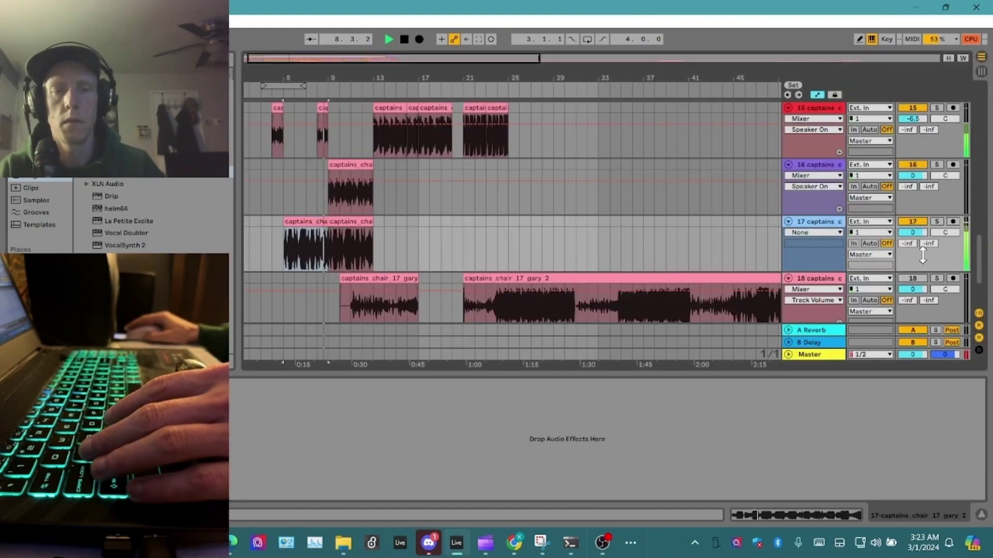
Step: Warp the captains_chair_17_gary_2 clip at bar 9 on track 17 in Complex mode, with warp markers at 3.4 and 4.4
double_click(350, 222)
left_click(160, 217)
double_click(939, 93)
double_click(758, 93)
left_click(175, 228)
left_click(166, 280)
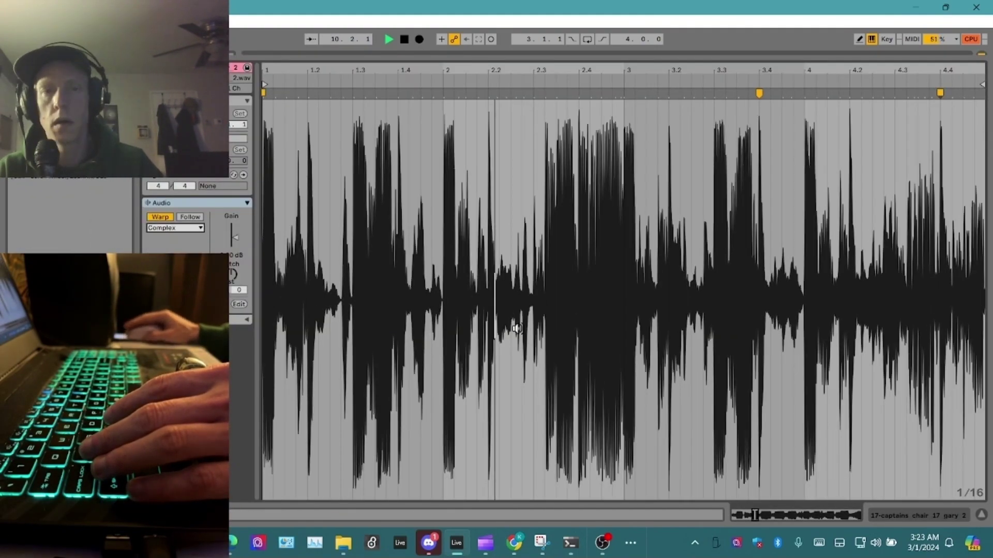